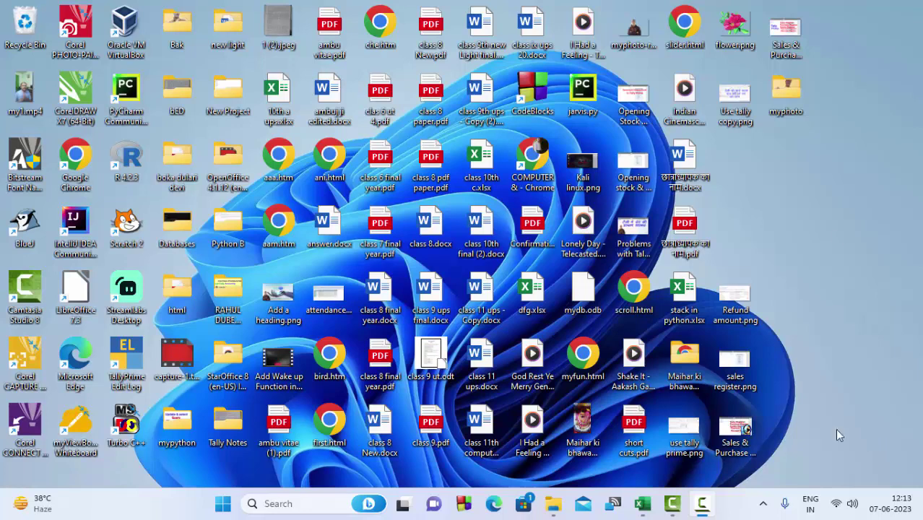
Refresh the desktop three times so all icons reappear
{"action": "right_click", "coordinate": [770, 169]}
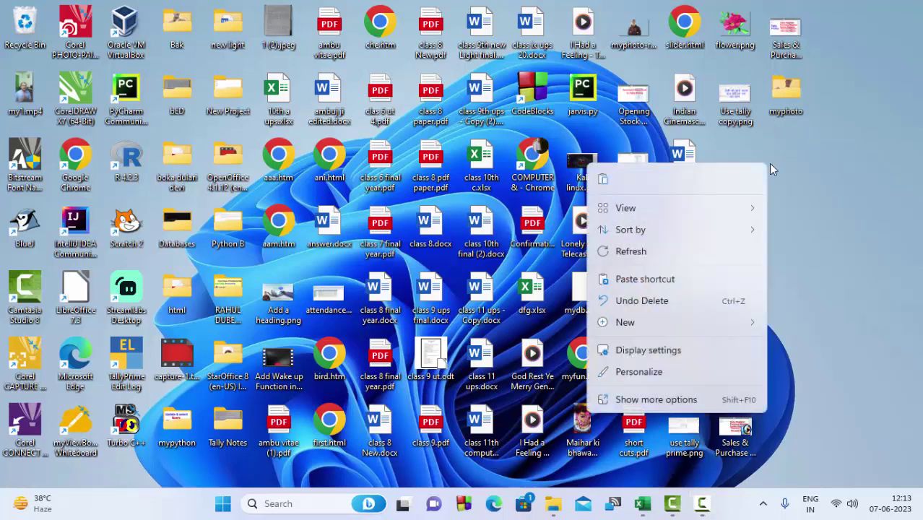
{"action": "left_click", "coordinate": [655, 250]}
{"action": "right_click", "coordinate": [839, 190]}
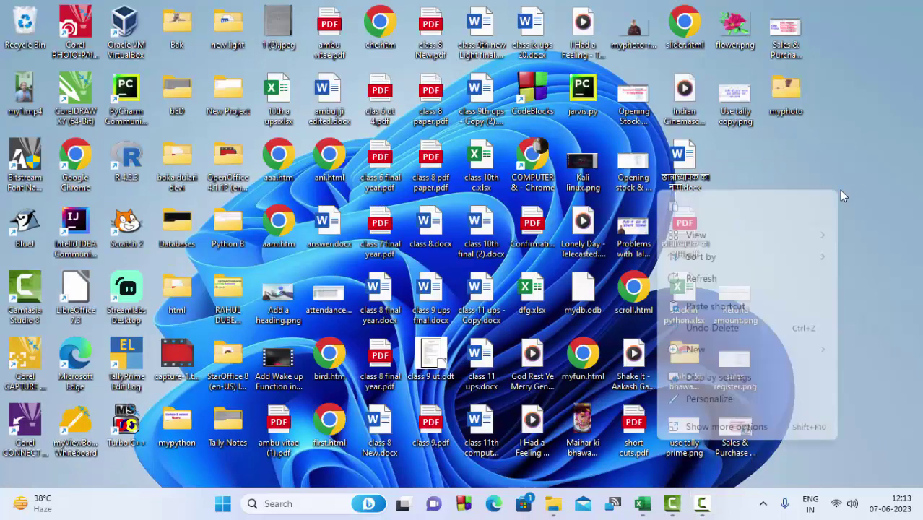
{"action": "left_click", "coordinate": [737, 281]}
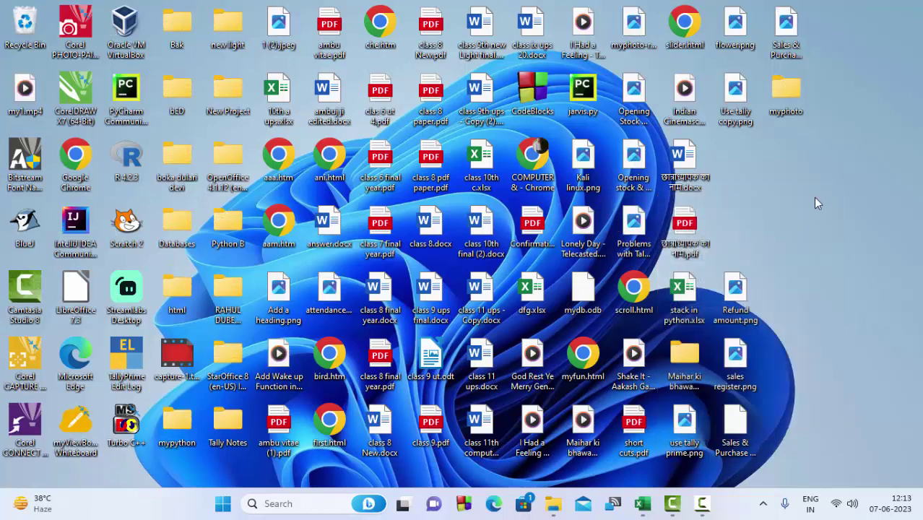
{"action": "right_click", "coordinate": [813, 197]}
{"action": "left_click", "coordinate": [694, 283]}
Switch to the empty Book1 workbook and select cell E3
{"action": "left_click", "coordinate": [637, 505]}
{"action": "left_click", "coordinate": [196, 192]}
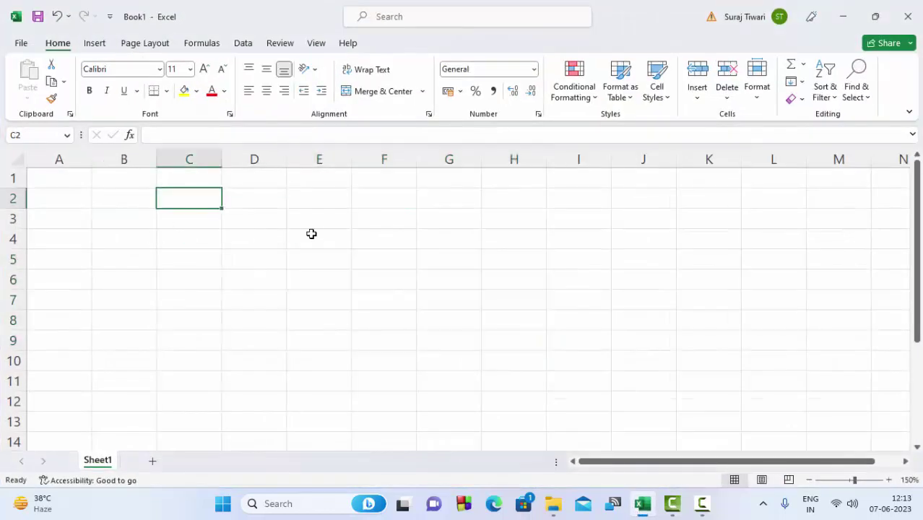
{"action": "left_click", "coordinate": [316, 224]}
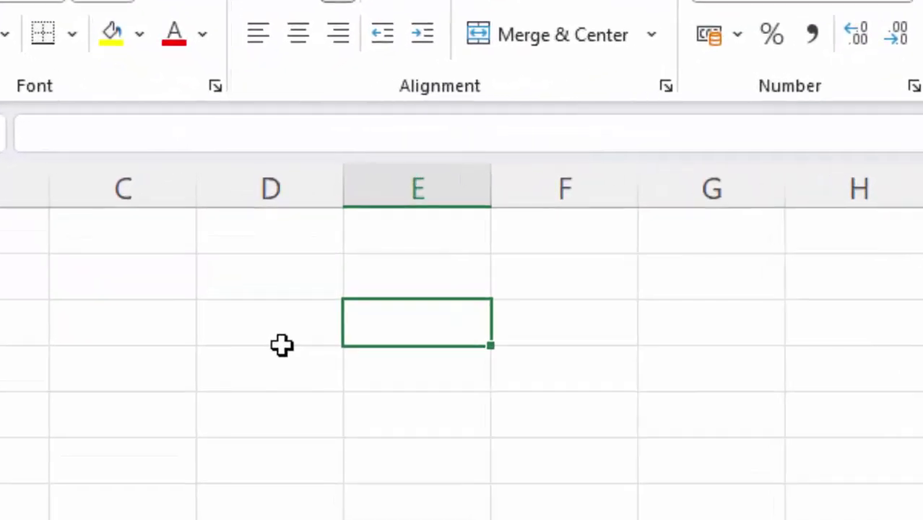
{"action": "type", "text": "="}
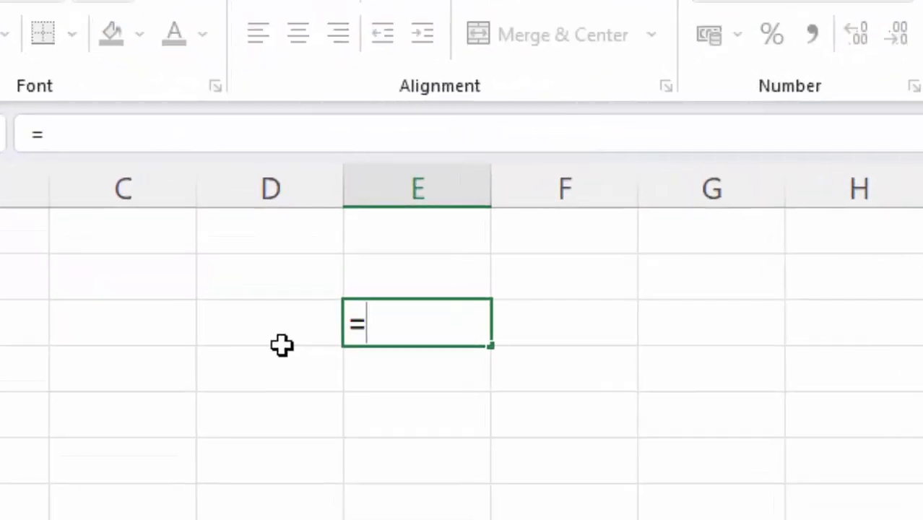
{"action": "key", "text": "BackSpace"}
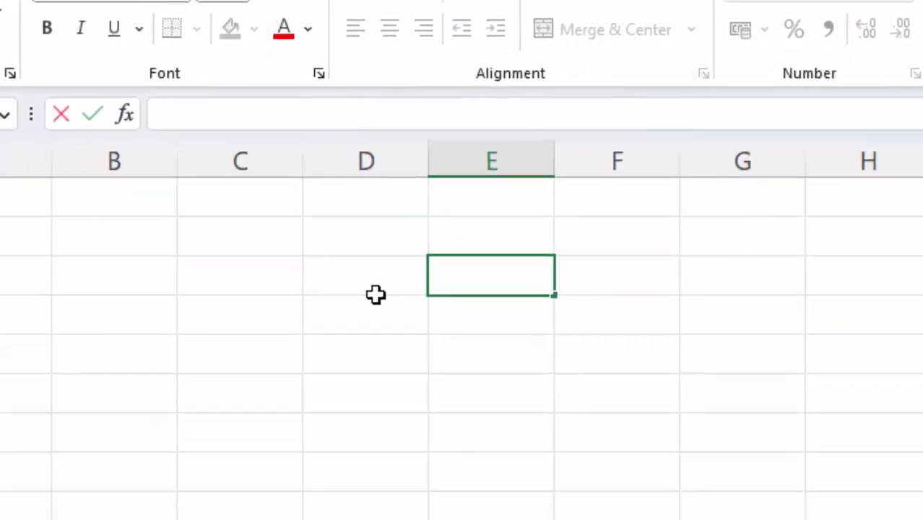
Search the worksheet function list for 's', then close it without inserting anything
{"action": "left_click", "coordinate": [134, 112]}
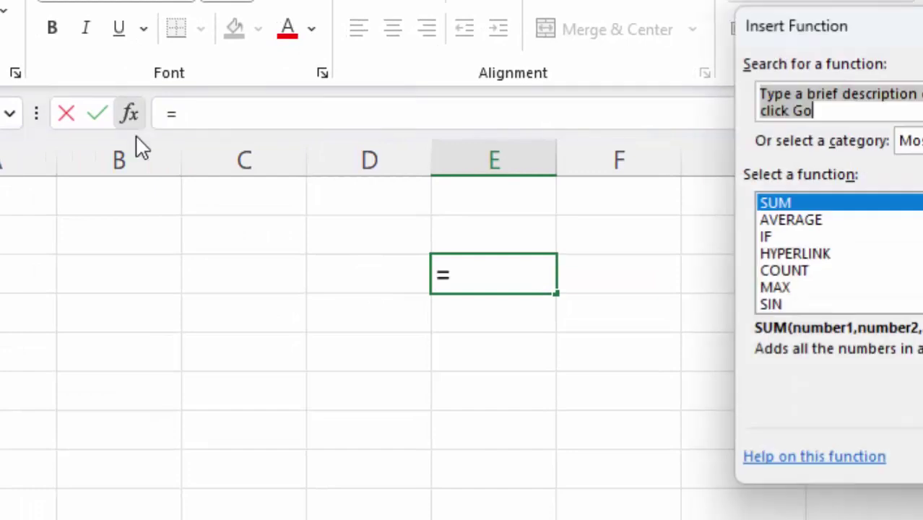
{"action": "key", "text": "BackSpace"}
{"action": "type", "text": "s"}
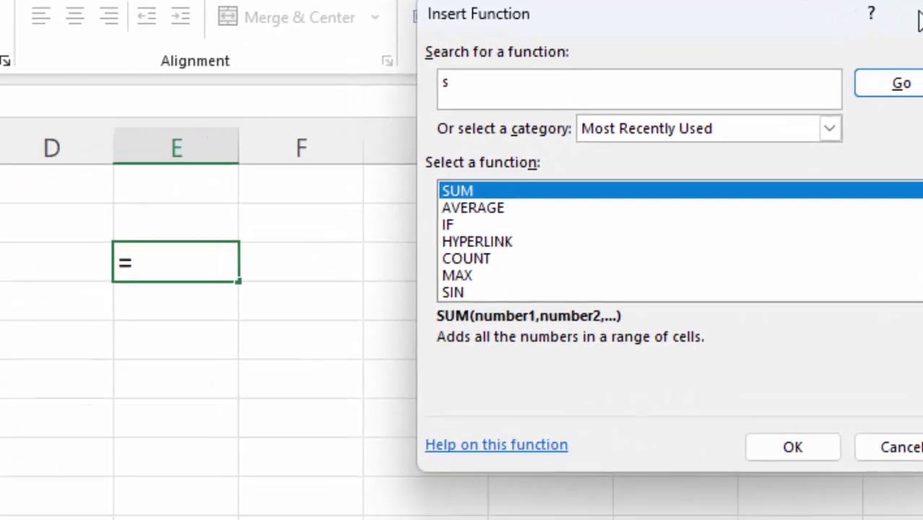
{"action": "left_click", "coordinate": [700, 84]}
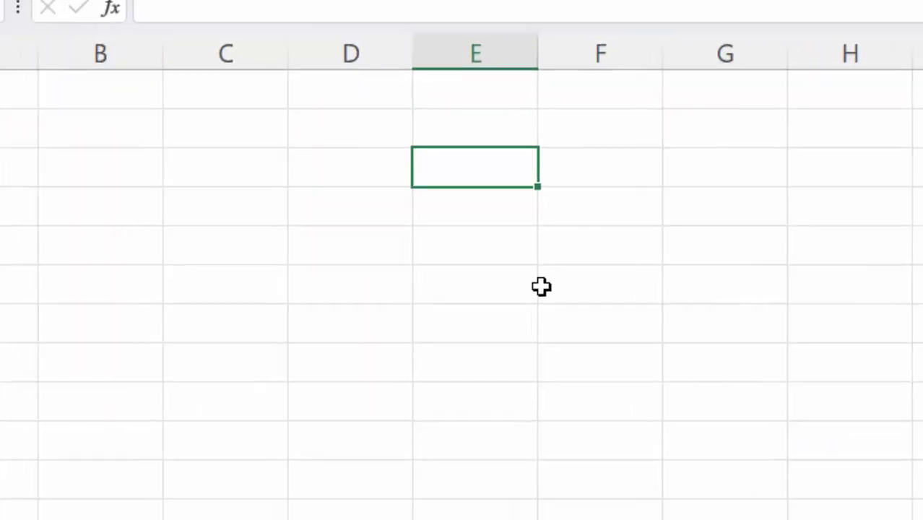
{"action": "type", "text": "=se"}
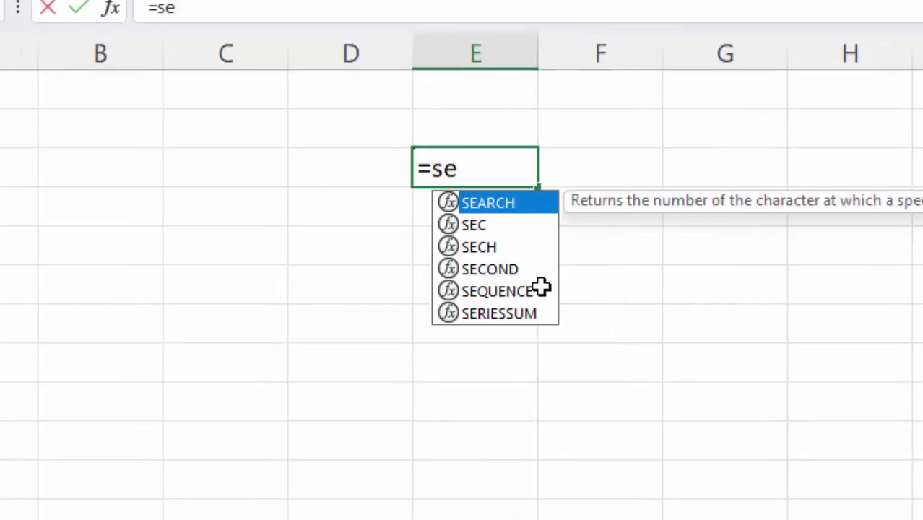
{"action": "type", "text": "q"}
{"action": "key", "text": "Tab"}
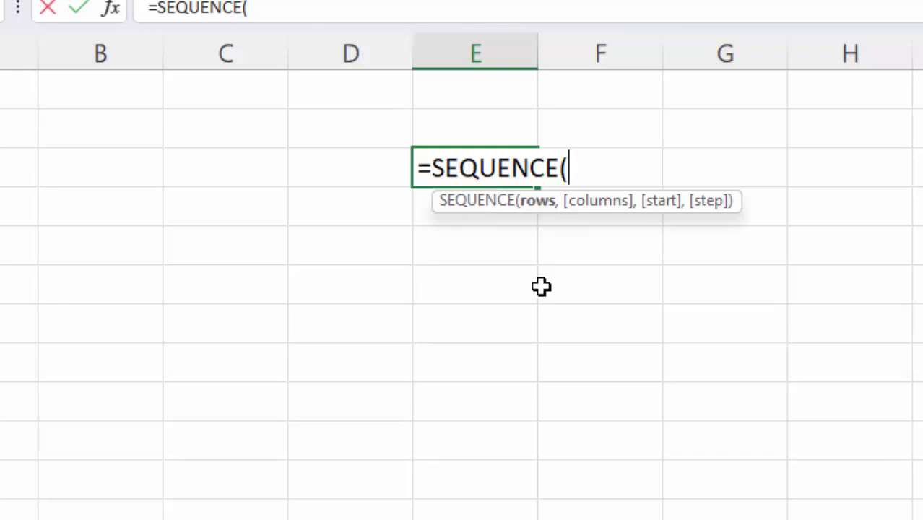
{"action": "type", "text": "10"}
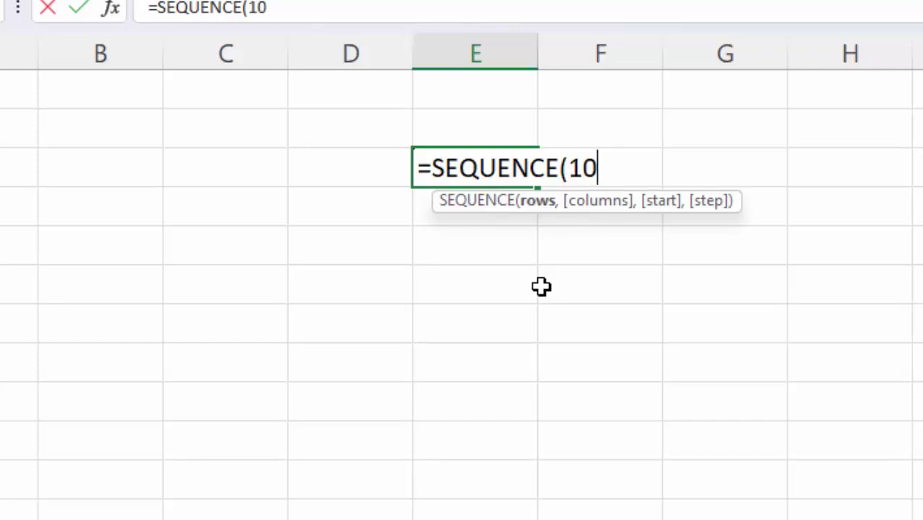
{"action": "type", "text": ")"}
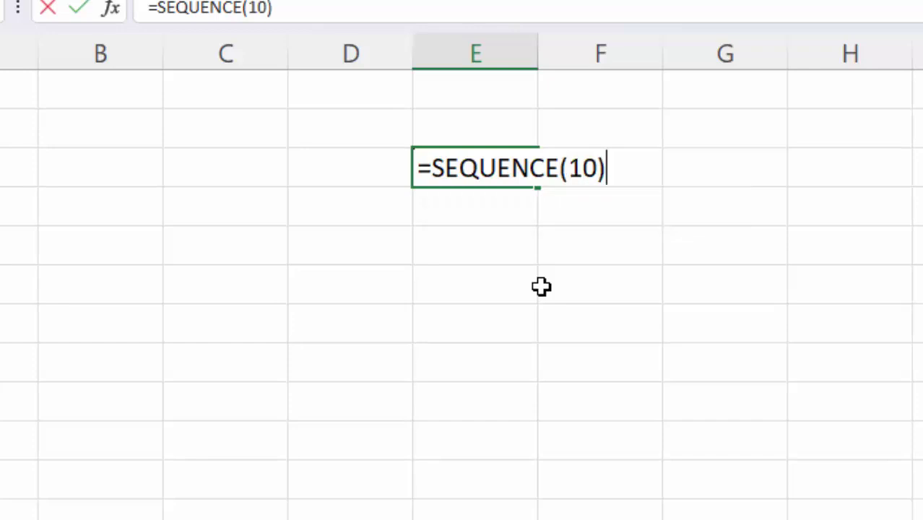
{"action": "key", "text": "Return"}
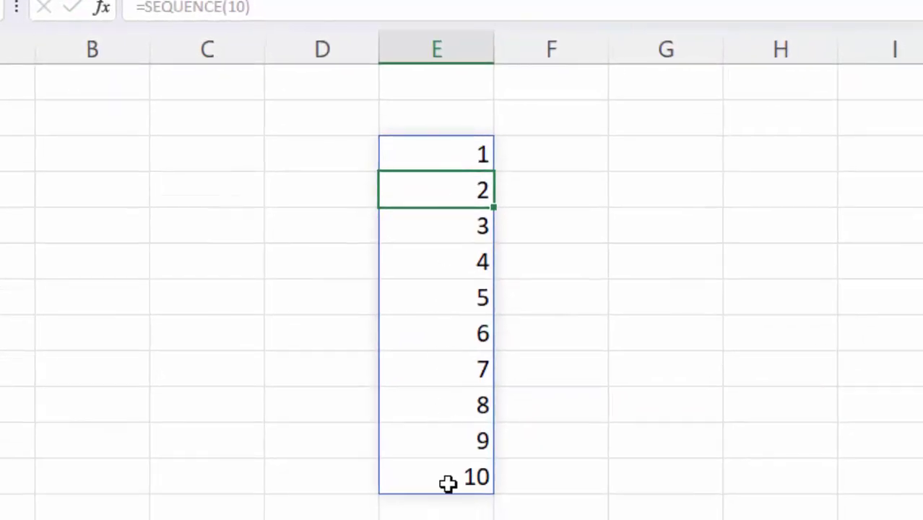
{"action": "left_click", "coordinate": [448, 45]}
{"action": "right_click", "coordinate": [452, 49]}
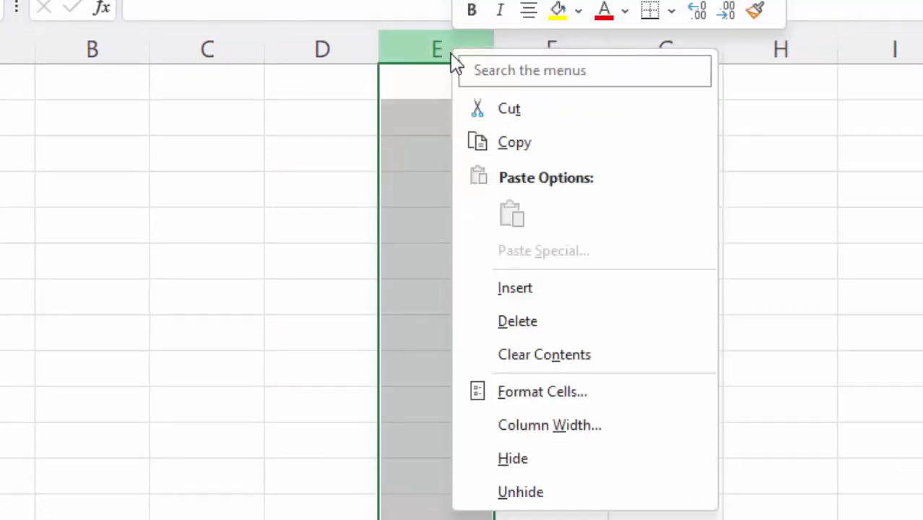
Enter =SEQUENCE(1,10) in F2 to spill the numbers 1 to 10 across the row
{"action": "left_click", "coordinate": [520, 319]}
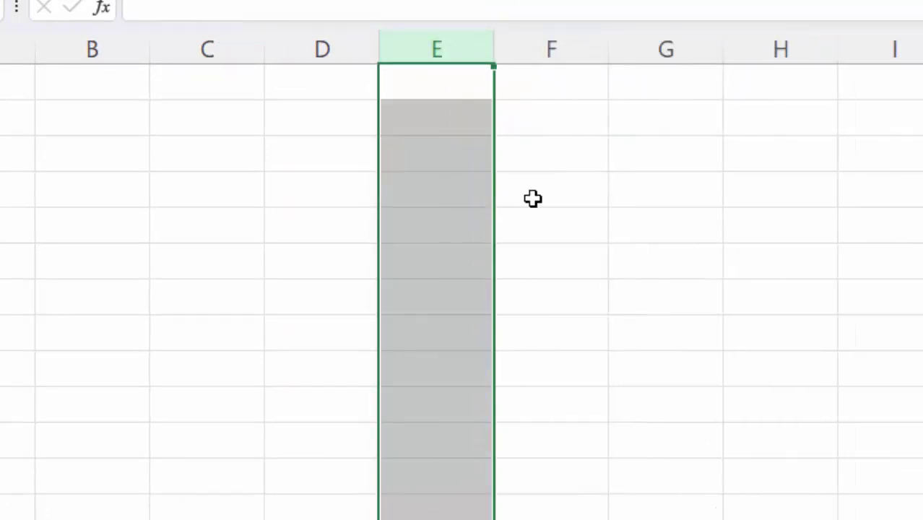
{"action": "left_click", "coordinate": [542, 121]}
{"action": "type", "text": "="}
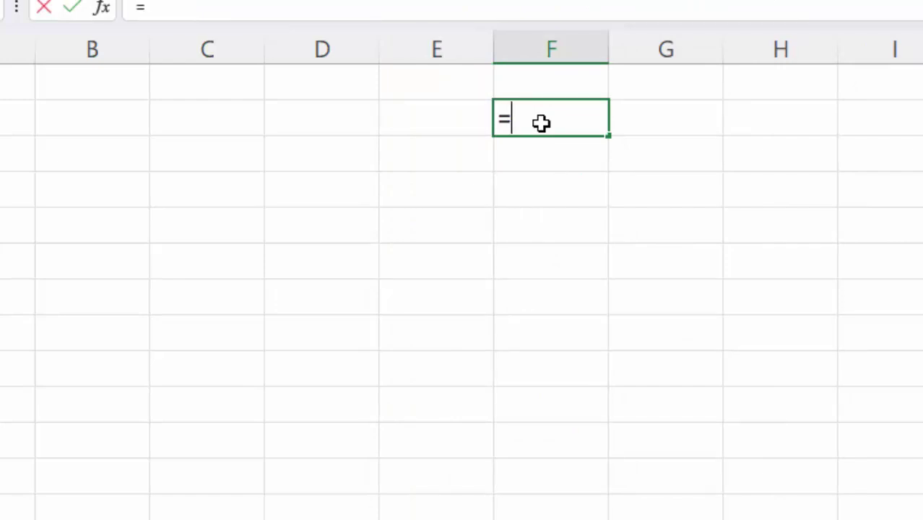
{"action": "type", "text": "s"}
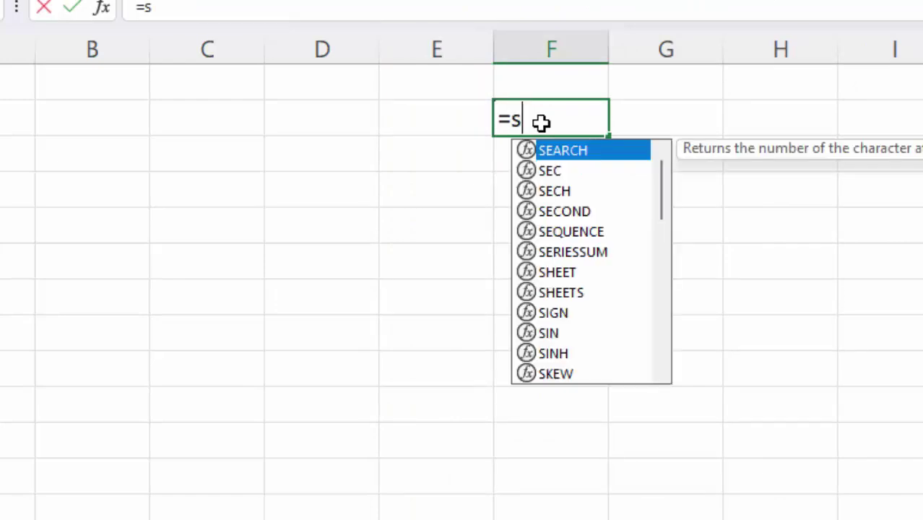
{"action": "type", "text": "eq"}
{"action": "key", "text": "Tab"}
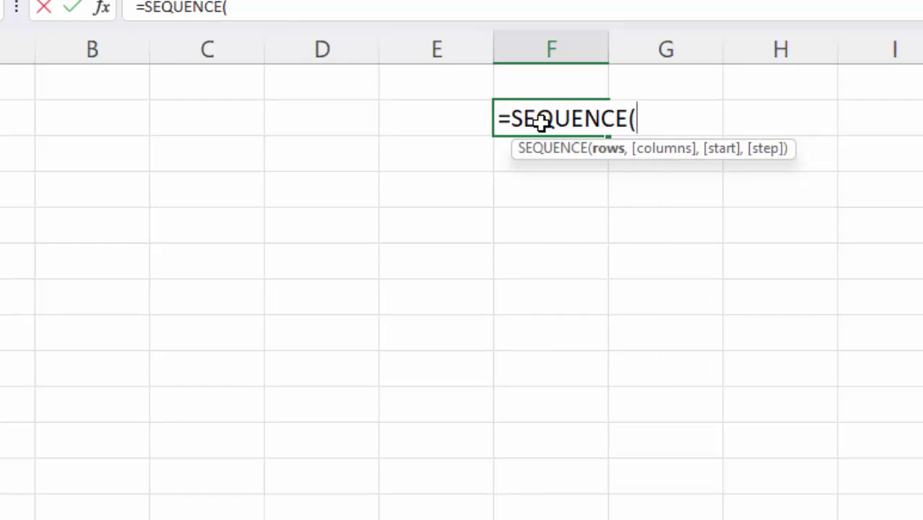
{"action": "type", "text": "1,1"}
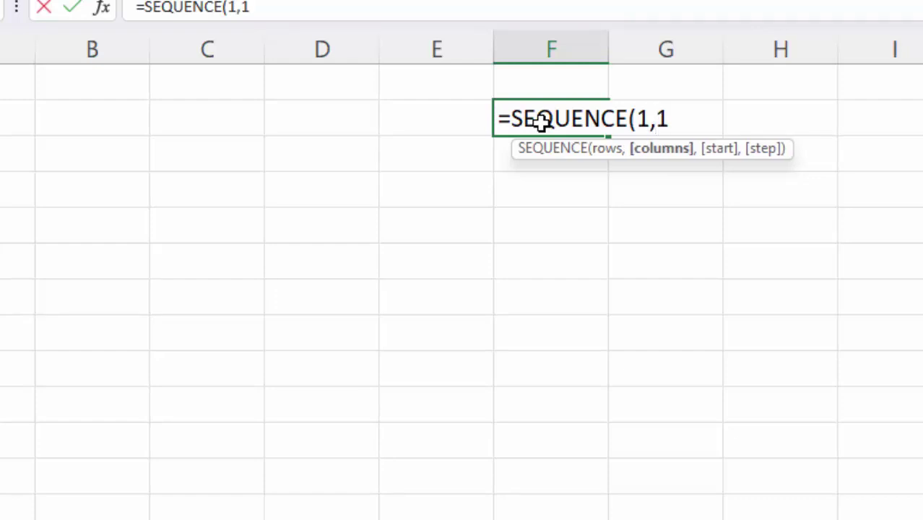
{"action": "type", "text": "0)"}
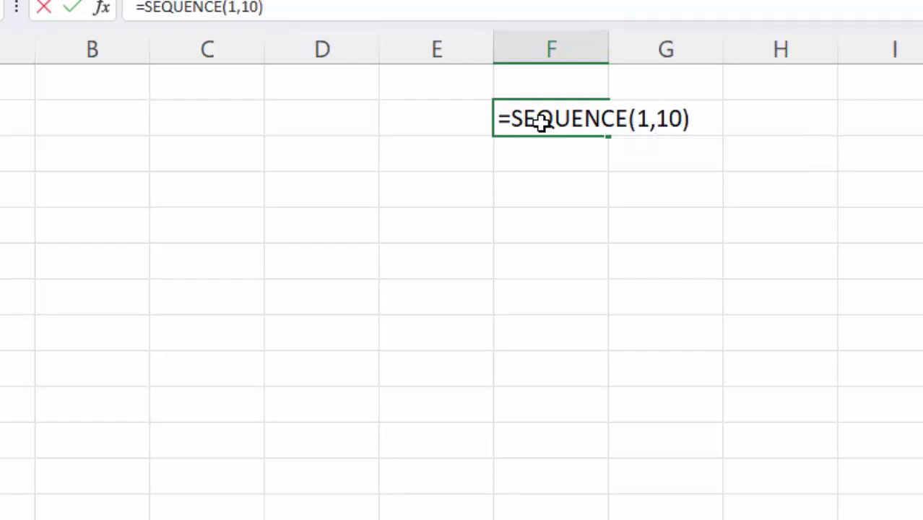
{"action": "key", "text": "BackSpace"}
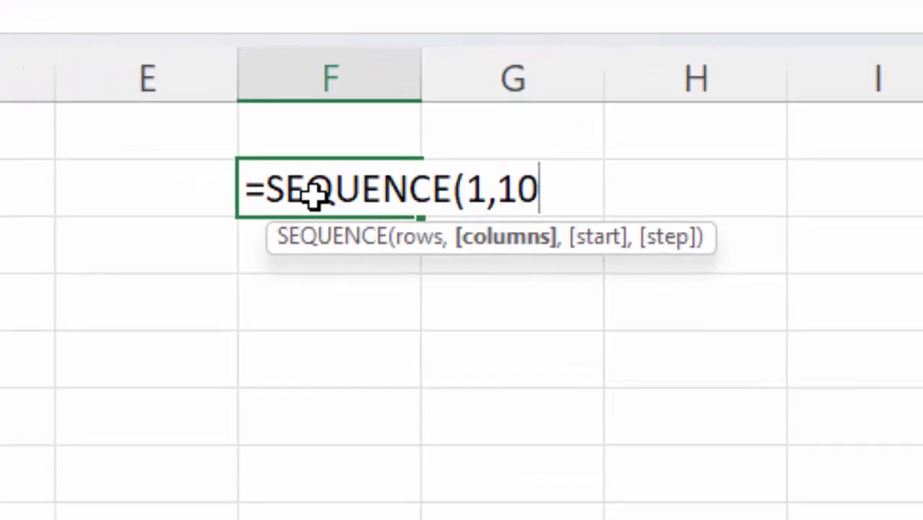
{"action": "type", "text": ")"}
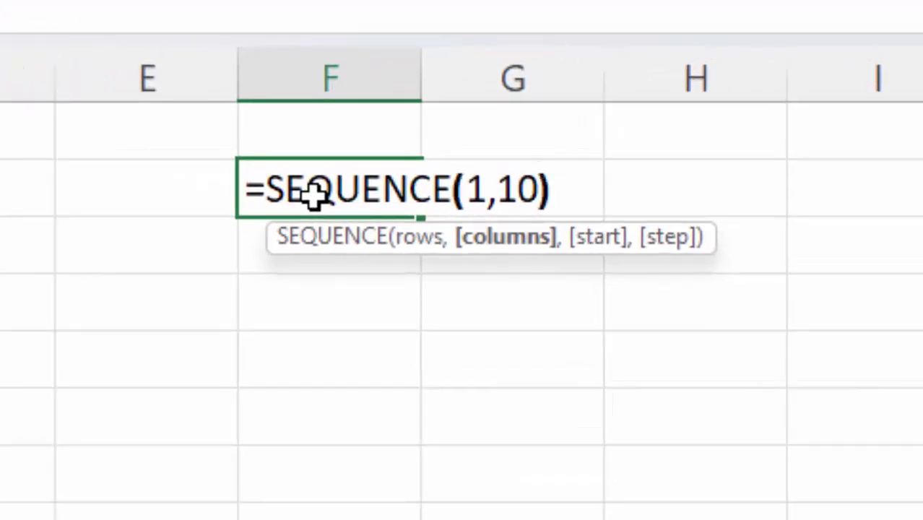
{"action": "key", "text": "Return"}
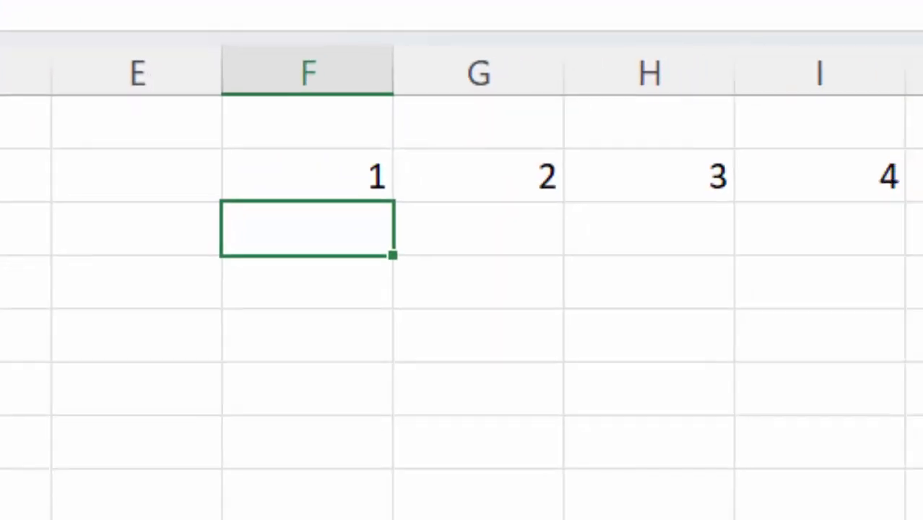
Select the spilled 1–10 cells and delete them
{"action": "mouse_move", "coordinate": [553, 467]}
{"action": "left_mouse_down"}
{"action": "mouse_move", "coordinate": [715, 469]}
{"action": "mouse_move", "coordinate": [789, 455]}
{"action": "mouse_move", "coordinate": [583, 462]}
{"action": "mouse_move", "coordinate": [653, 472]}
{"action": "mouse_move", "coordinate": [785, 455]}
{"action": "left_mouse_up"}
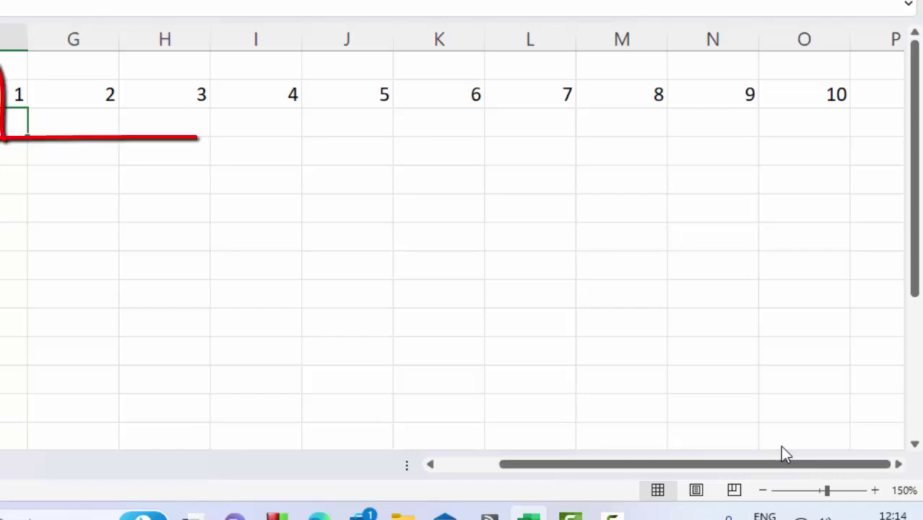
{"action": "mouse_move", "coordinate": [15, 94]}
{"action": "left_mouse_down"}
{"action": "mouse_move", "coordinate": [582, 47]}
{"action": "mouse_move", "coordinate": [814, 94]}
{"action": "mouse_move", "coordinate": [801, 103]}
{"action": "left_mouse_up"}
{"action": "right_click", "coordinate": [718, 108]}
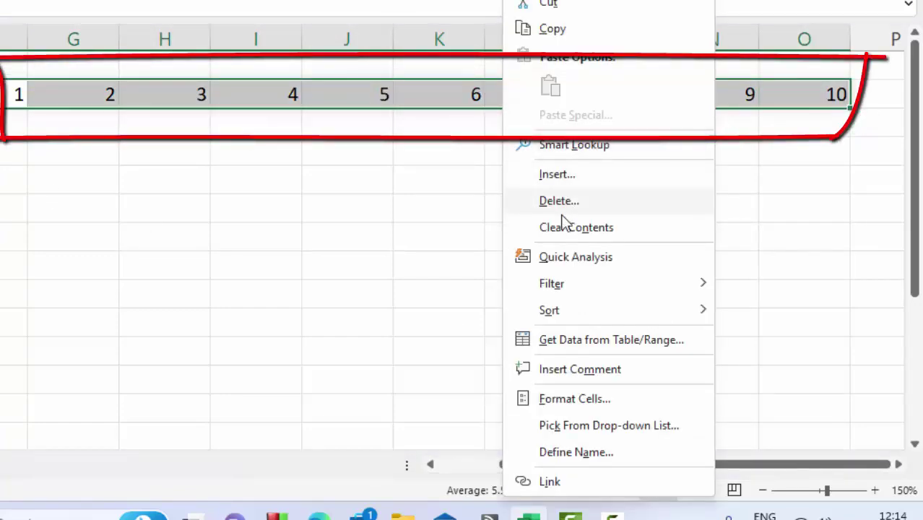
{"action": "left_click", "coordinate": [535, 201]}
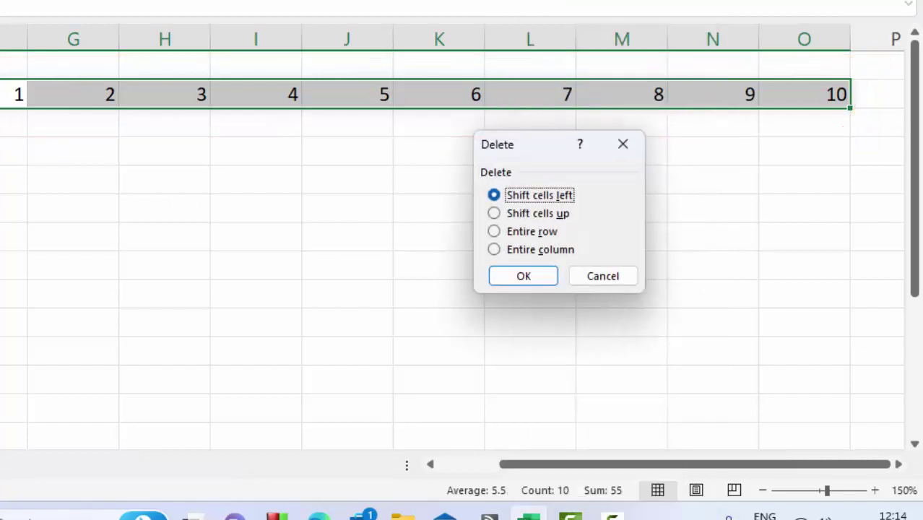
{"action": "left_click", "coordinate": [522, 272]}
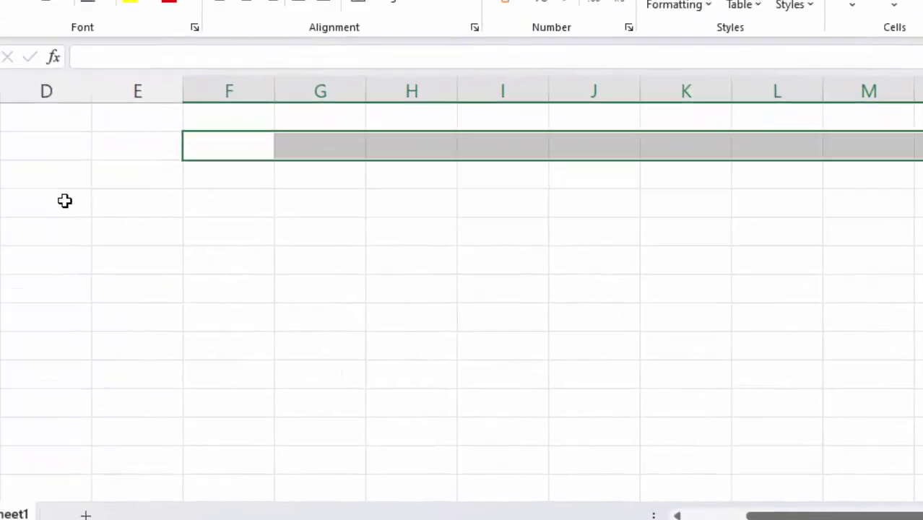
Enter =SEQUENCE(10,2,2,3) in D2, spilling values 2 to 59 in steps of 3 across D2:E11
{"action": "left_click", "coordinate": [141, 214]}
{"action": "type", "text": "=se"}
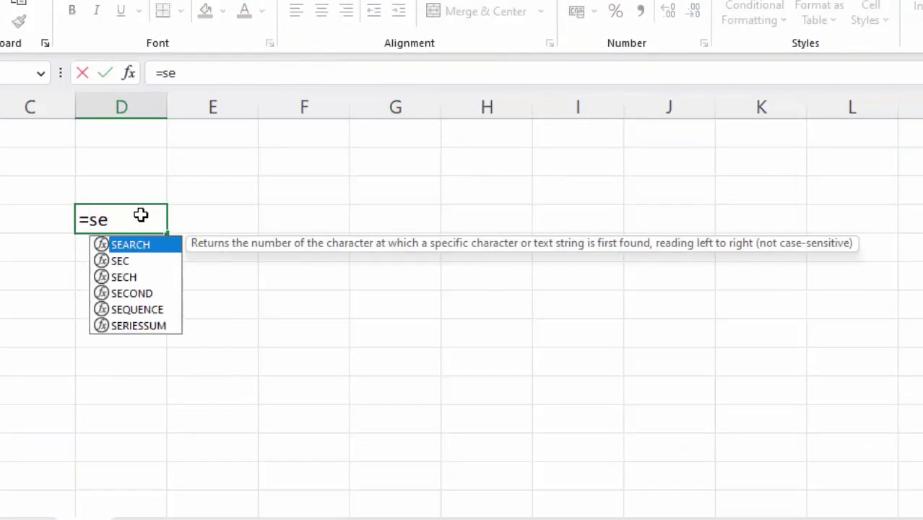
{"action": "type", "text": "q"}
{"action": "key", "text": "Tab"}
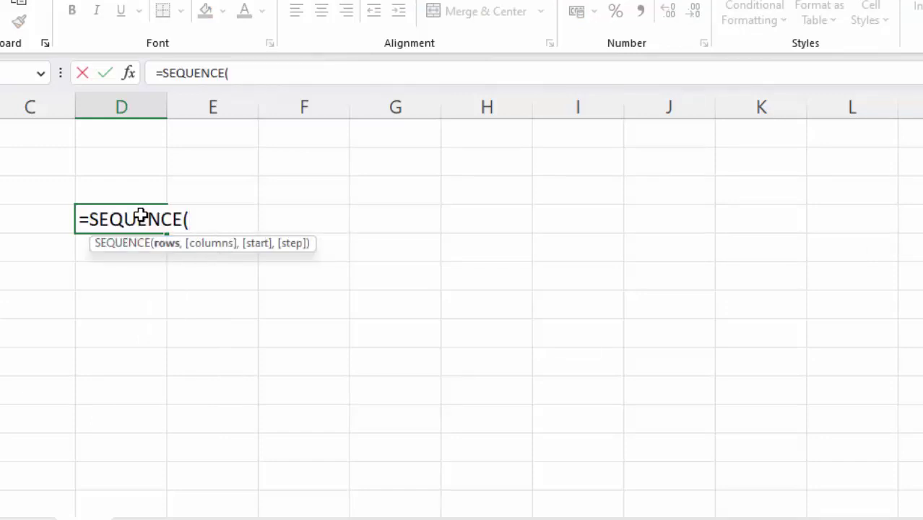
{"action": "type", "text": "10"}
{"action": "type", "text": ","}
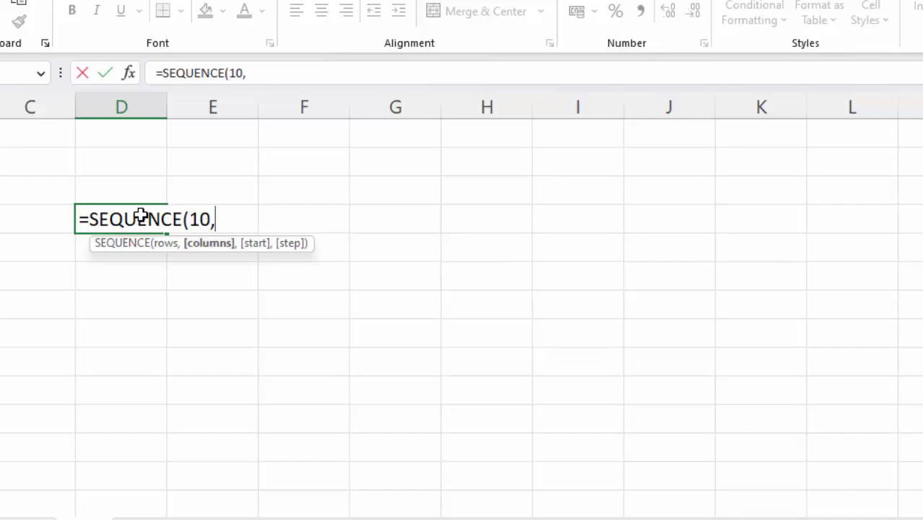
{"action": "type", "text": "2"}
{"action": "type", "text": ","}
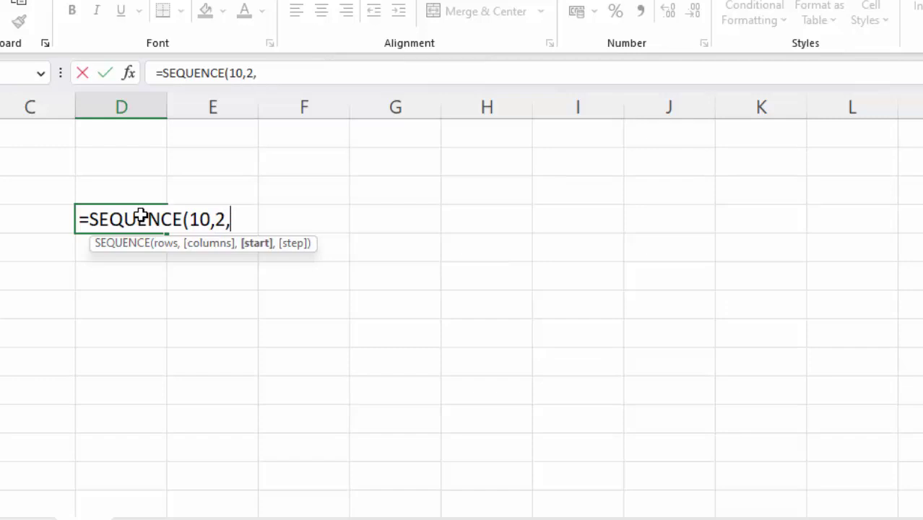
{"action": "type", "text": "2"}
{"action": "type", "text": ","}
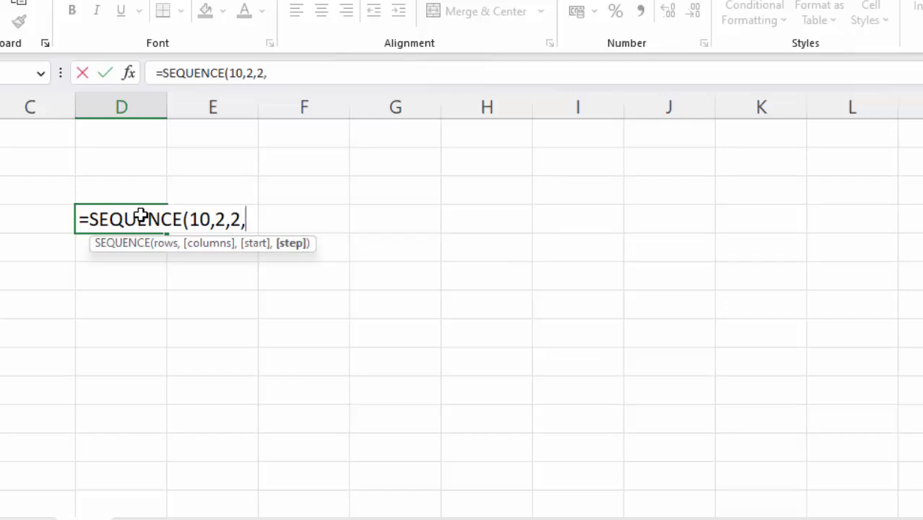
{"action": "type", "text": "3)"}
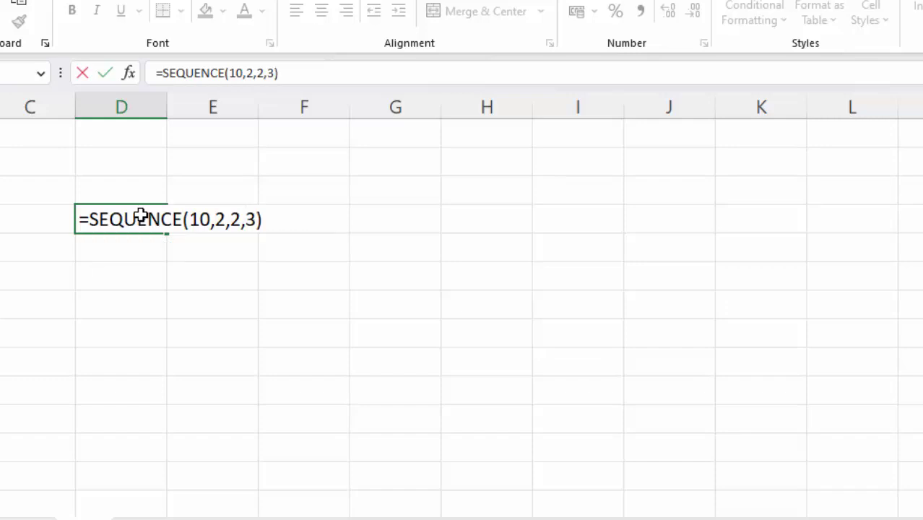
{"action": "key", "text": "Return"}
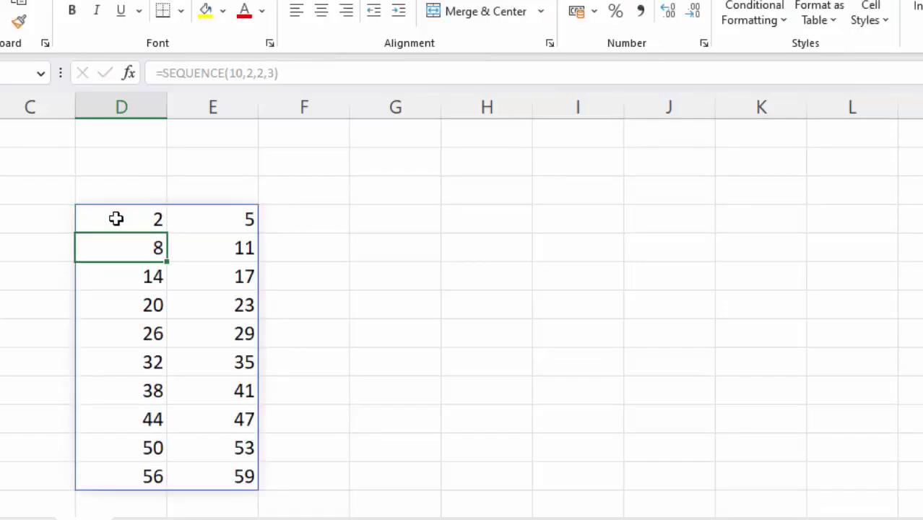
{"action": "left_click_drag", "start_coordinate": [113, 215], "coordinate": [197, 207]}
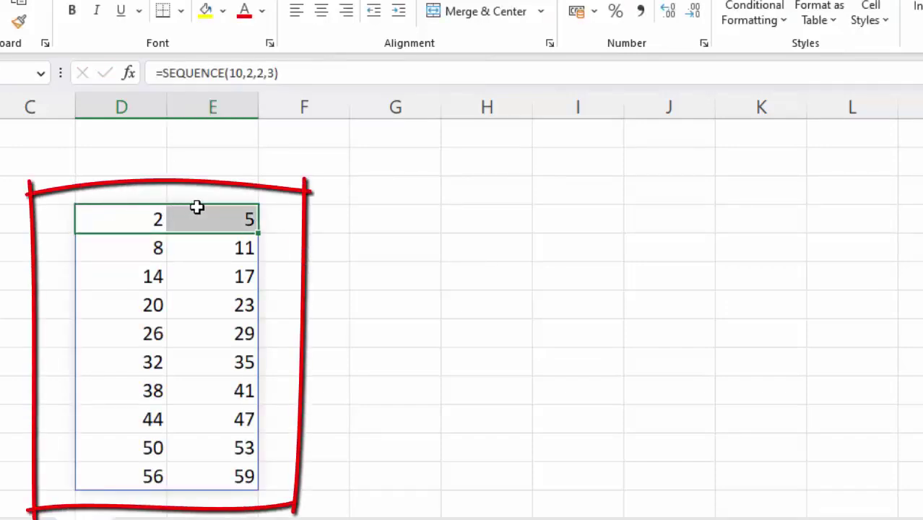
{"action": "double_click", "coordinate": [129, 218]}
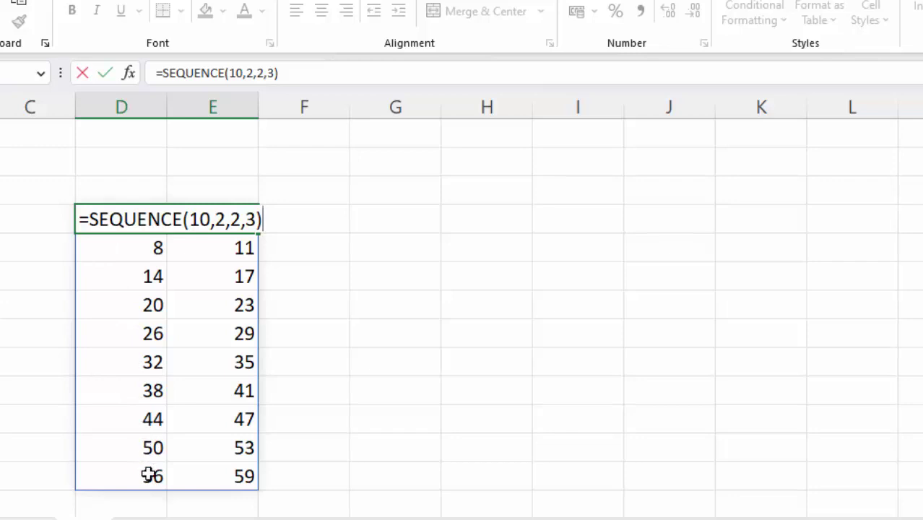
{"action": "key", "text": "ctrl+Return"}
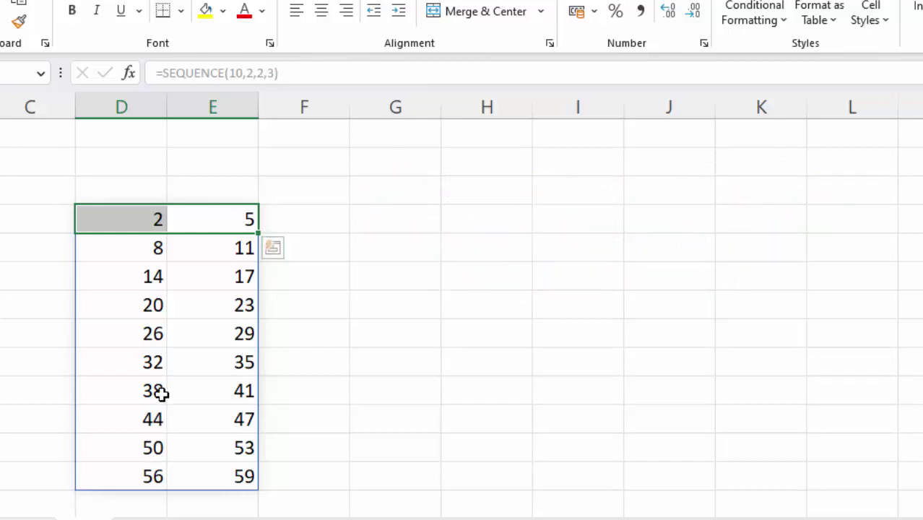
{"action": "left_click", "coordinate": [145, 215]}
{"action": "left_click", "coordinate": [212, 215]}
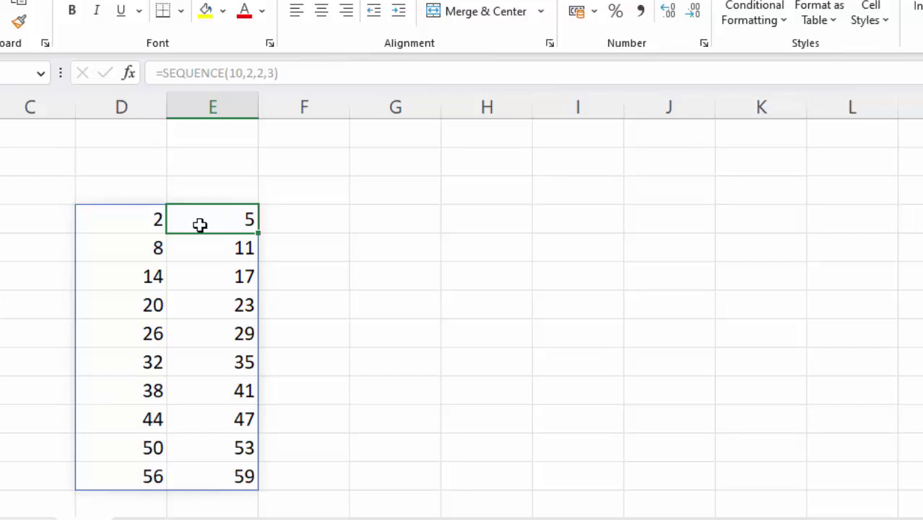
{"action": "left_click", "coordinate": [135, 254]}
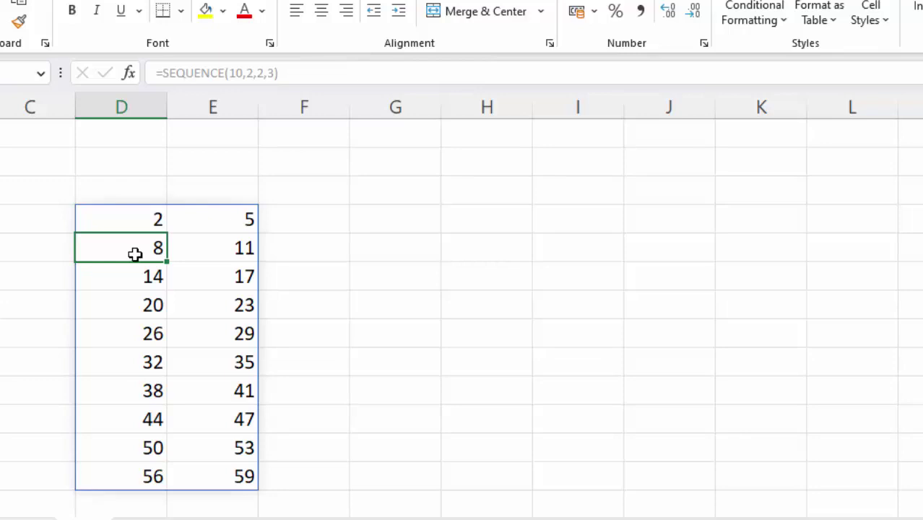
{"action": "left_click", "coordinate": [137, 274]}
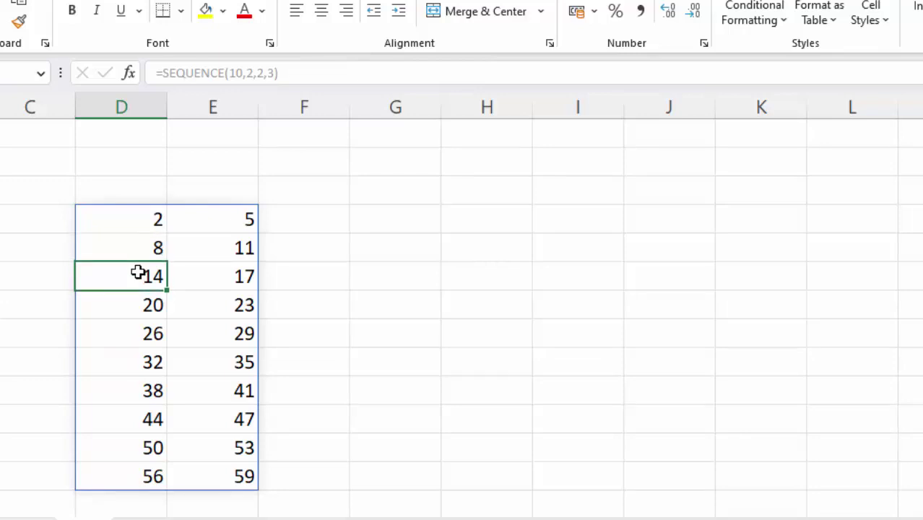